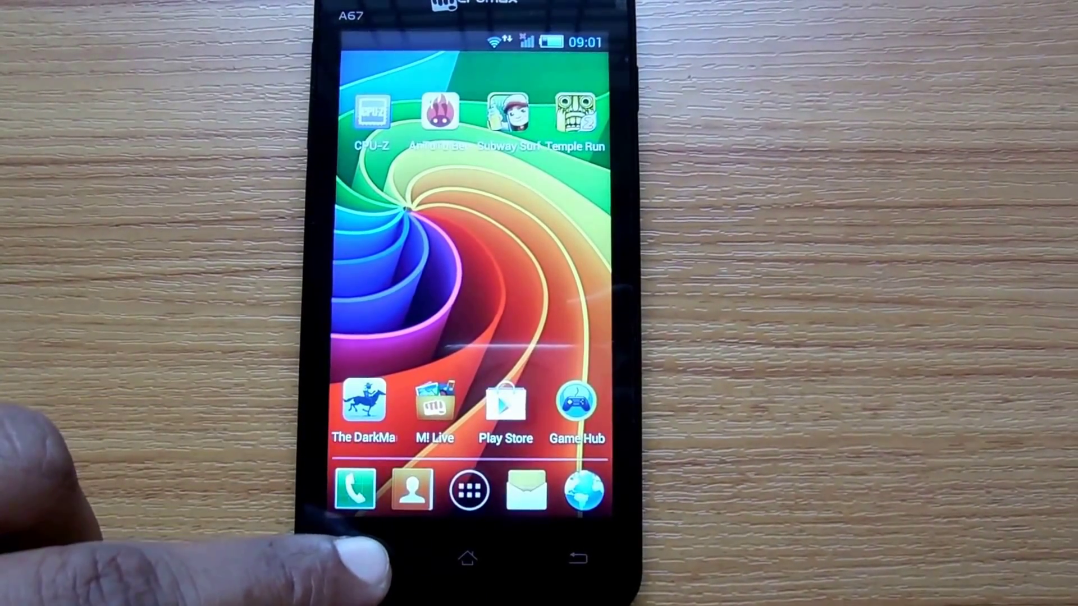
# Step: Go from the home screen menu through System settings to the About phone page
pyautogui.click(361, 561)
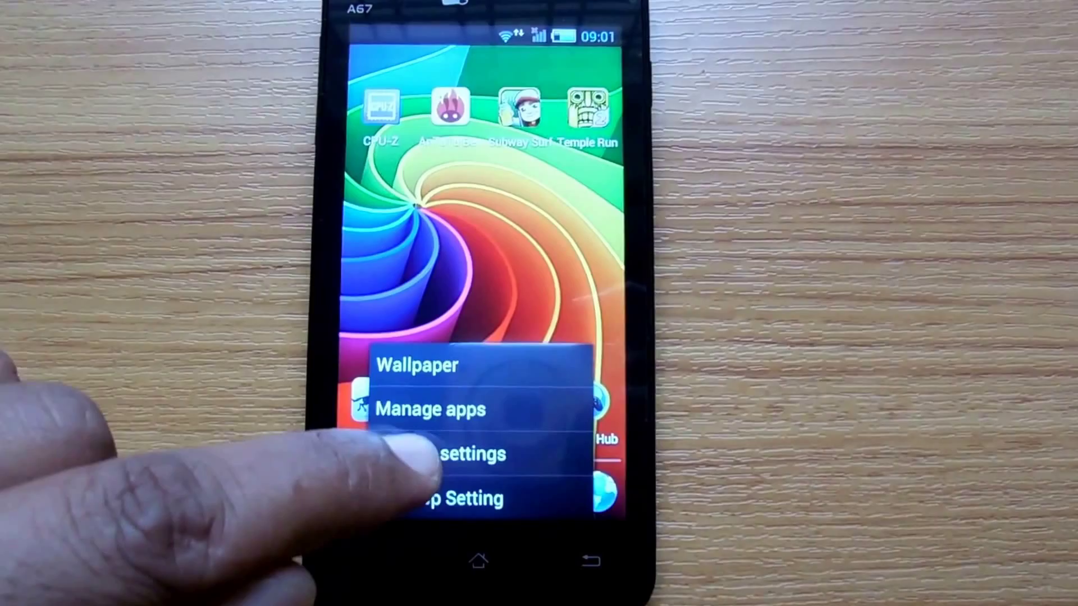
pyautogui.click(379, 455)
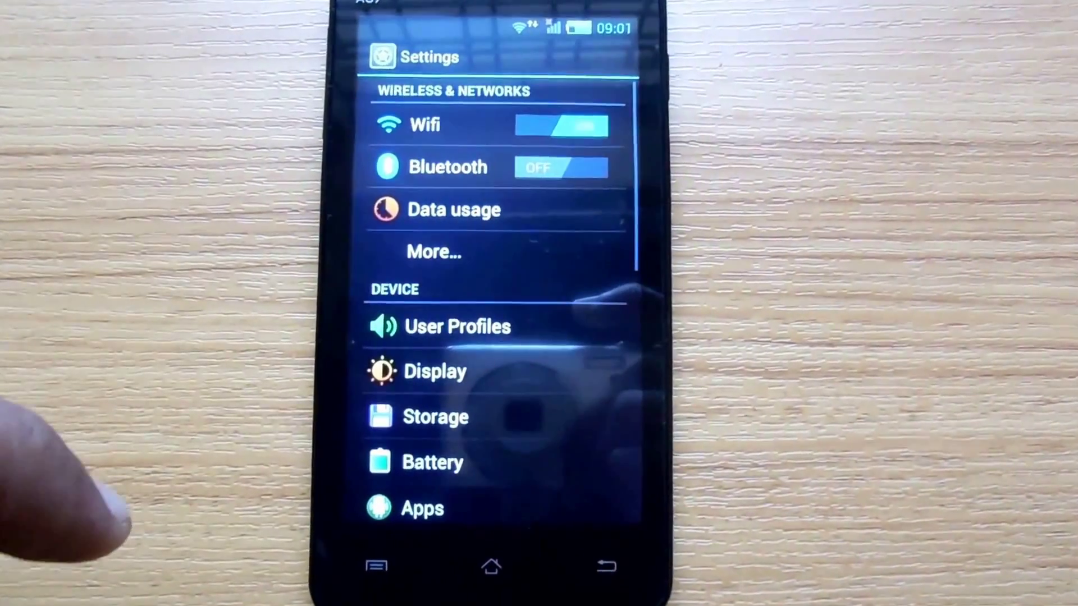
pyautogui.scroll(-10, 514, 295)
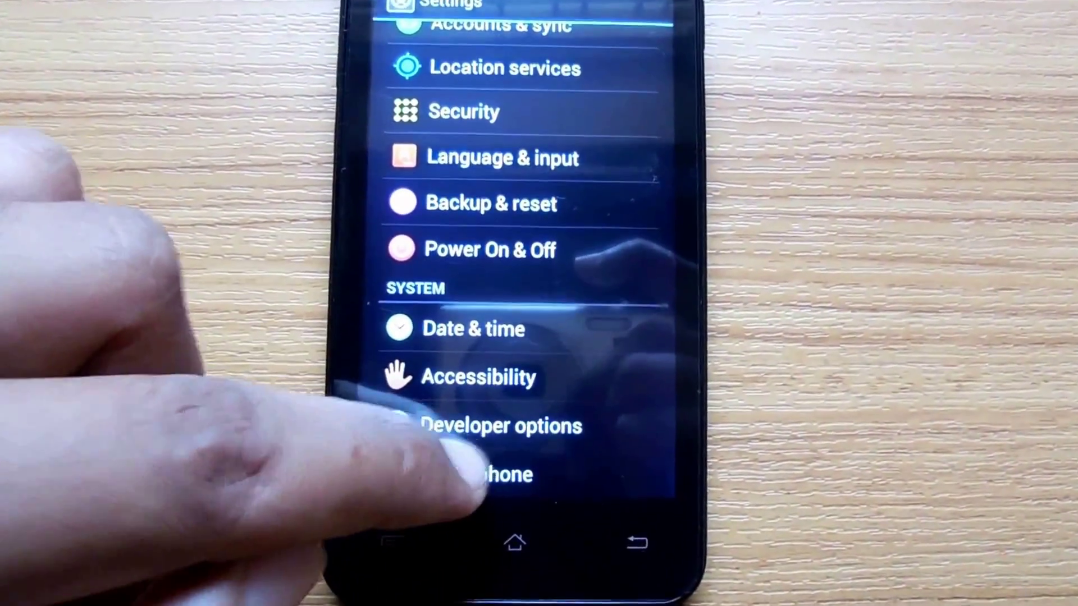
pyautogui.click(489, 474)
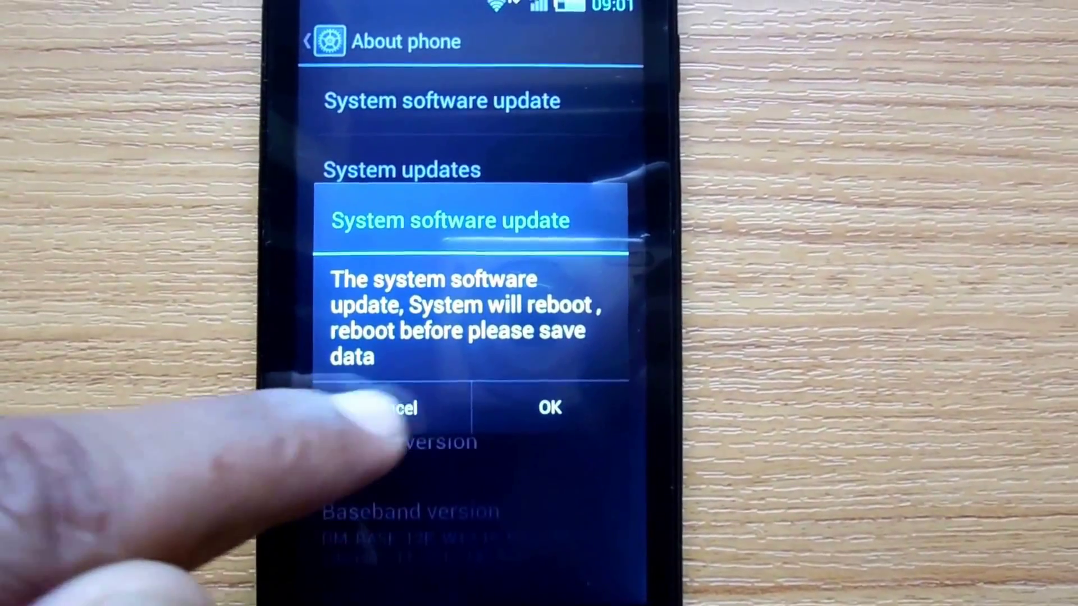
# Step: Run the System updates check twice; the phone reports up to date, last checked 09:01
pyautogui.click(391, 408)
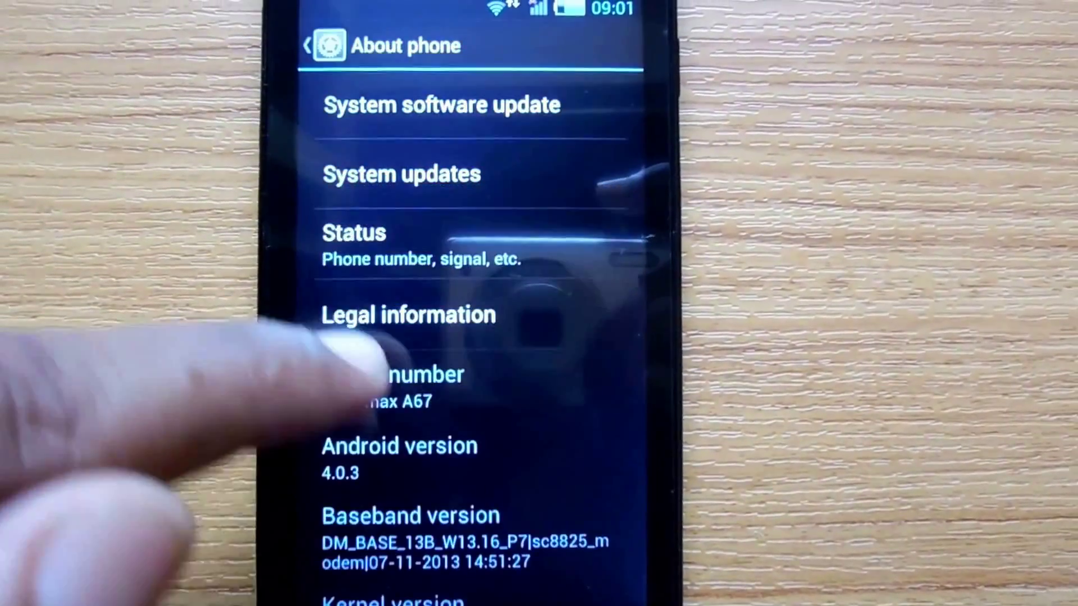
pyautogui.click(405, 169)
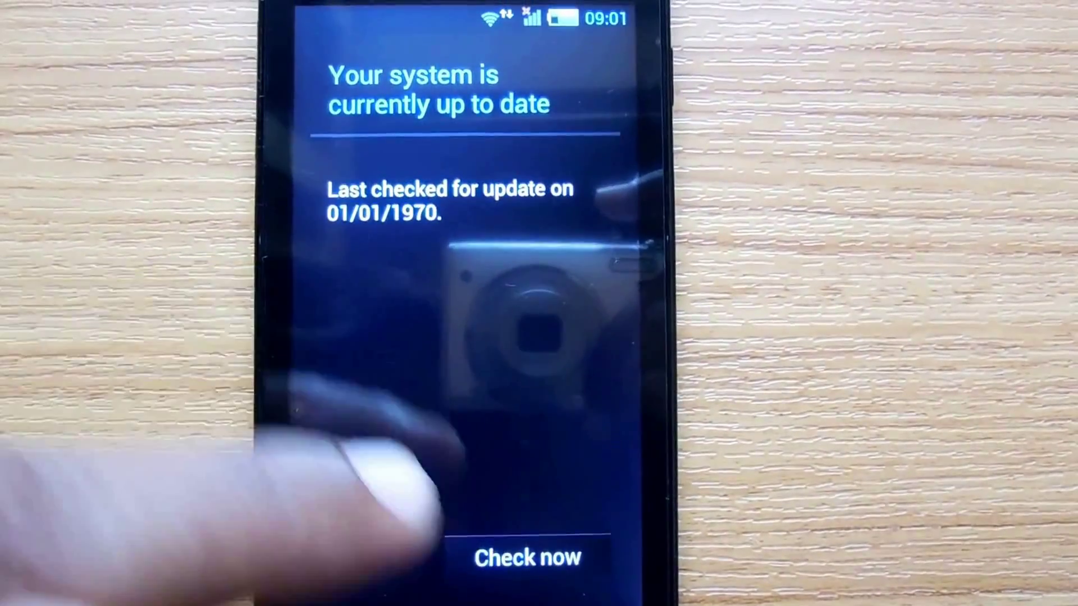
pyautogui.click(528, 556)
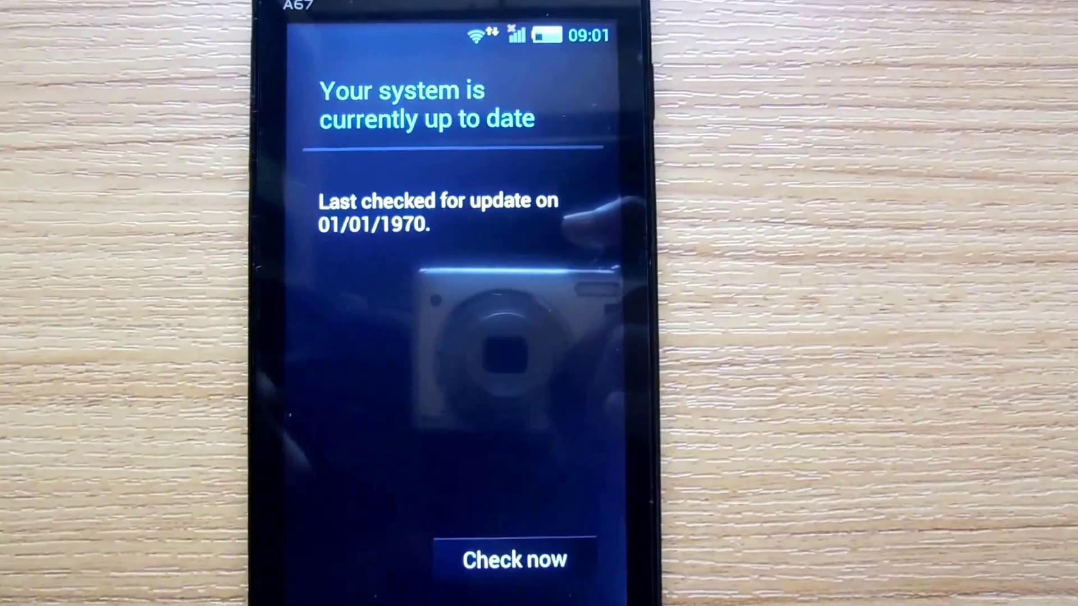
pyautogui.click(510, 554)
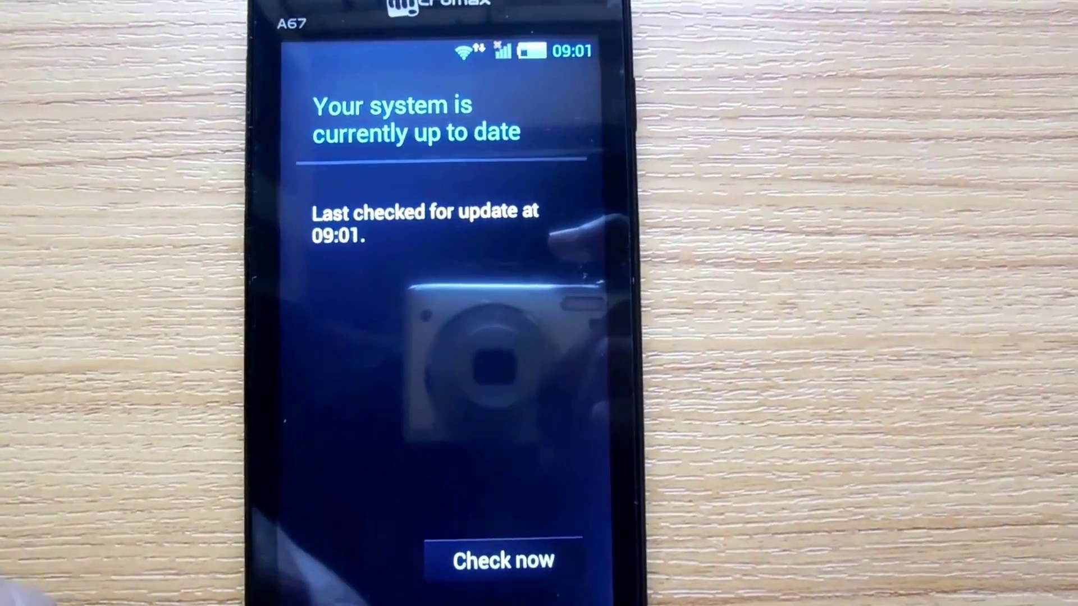
# Step: Return home and swipe to the app drawer's last page to launch Software Update
pyautogui.press('Escape')
pyautogui.press('Home')
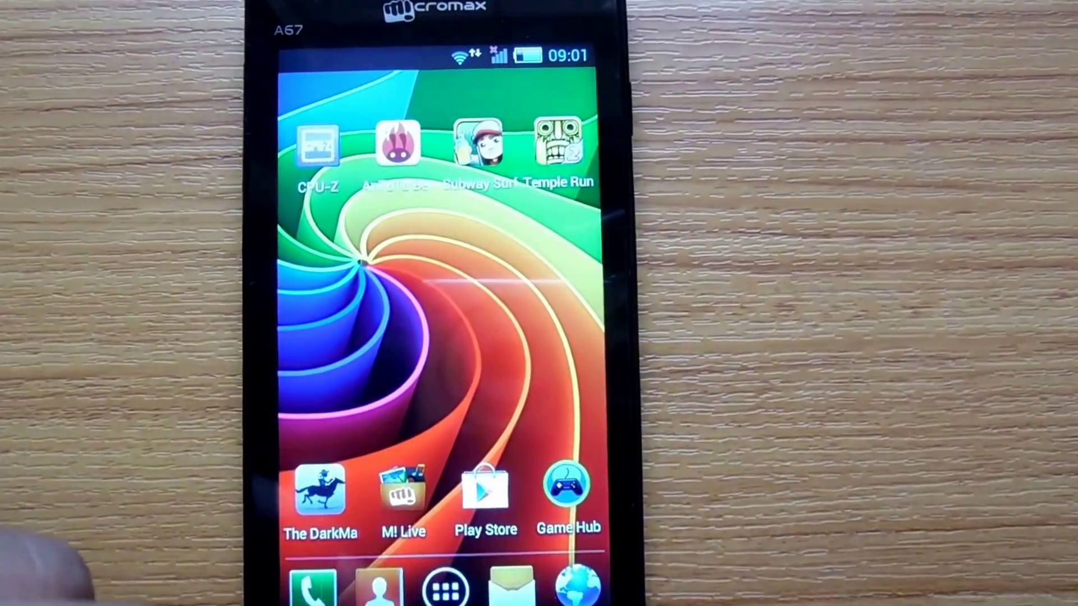
pyautogui.click(445, 589)
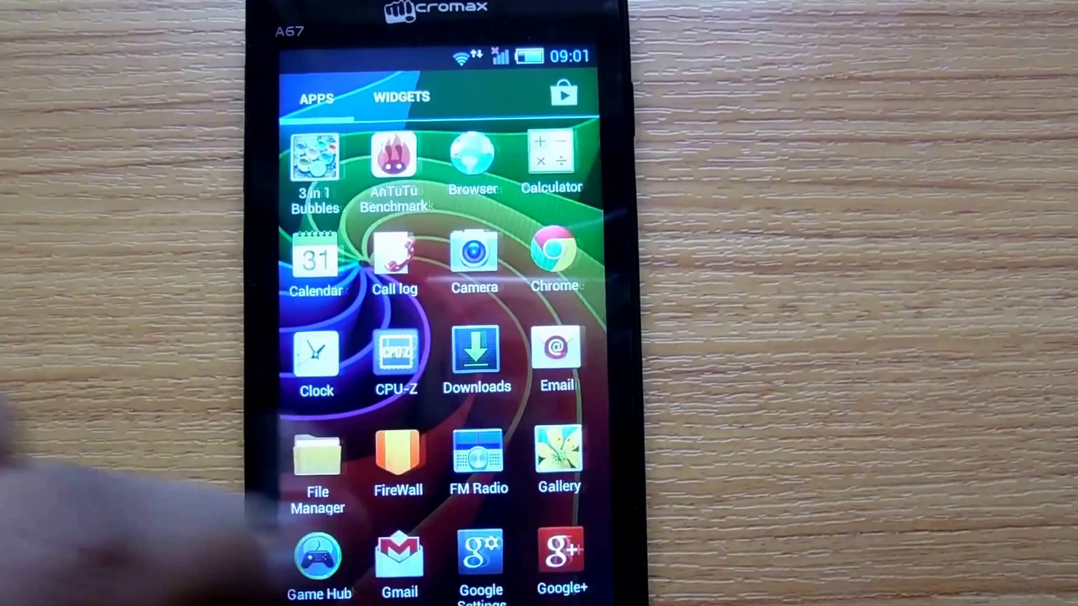
pyautogui.moveTo(548, 472); pyautogui.dragTo(324, 472)
pyautogui.moveTo(573, 447); pyautogui.dragTo(253, 446)
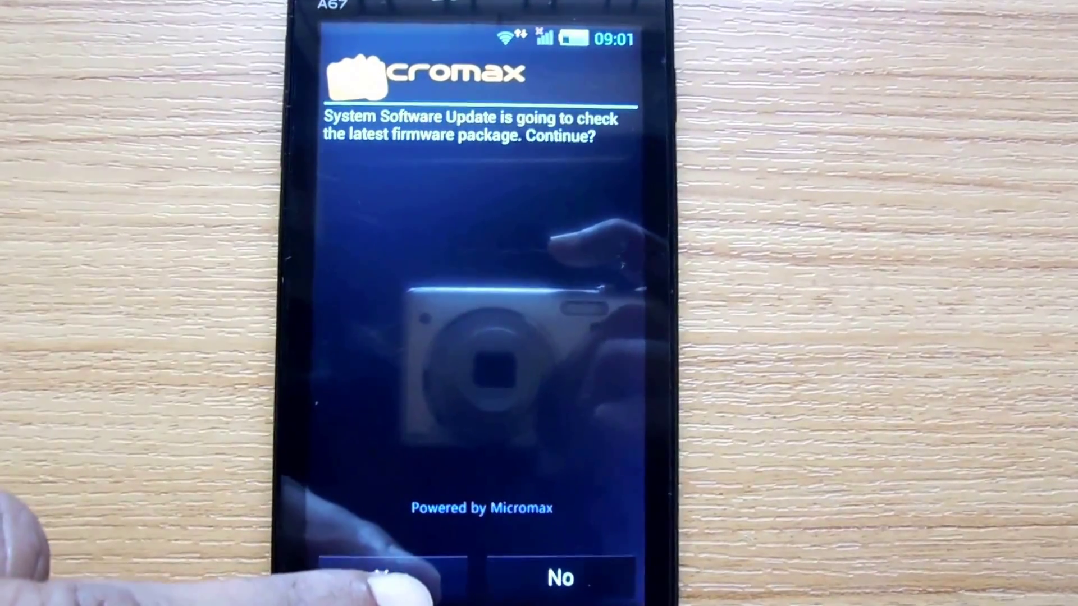
# Step: Accept the firmware check and dismiss the 'system software is up-to-date' result
pyautogui.click(392, 579)
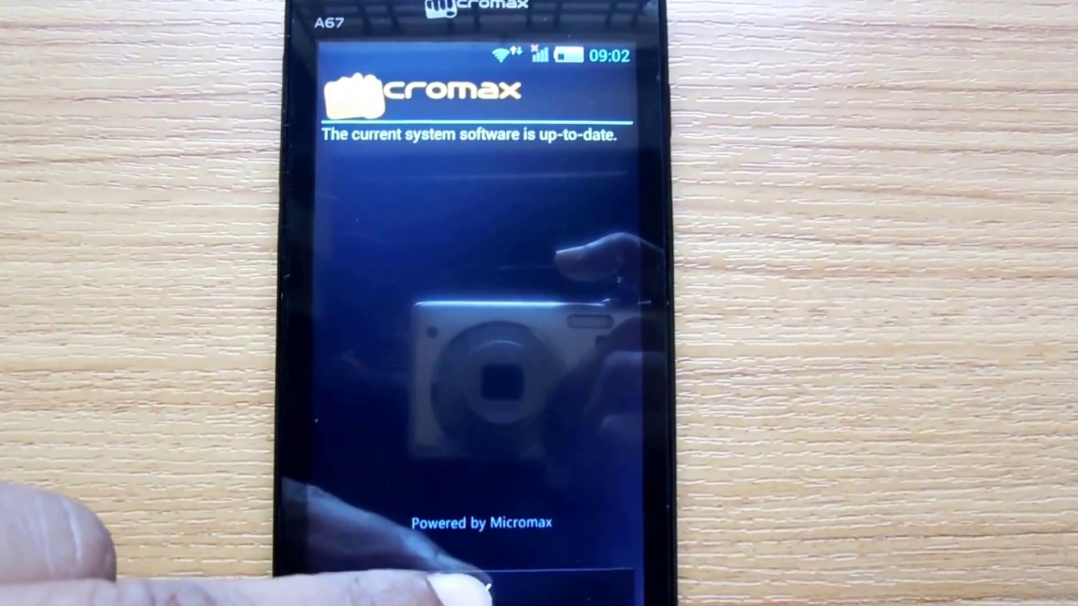
pyautogui.click(472, 585)
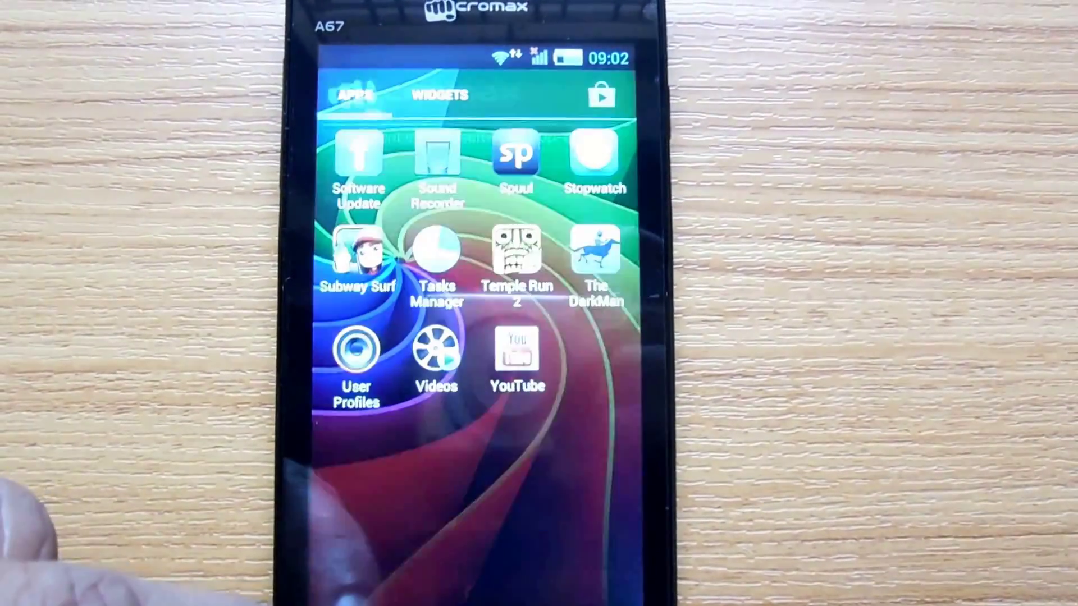